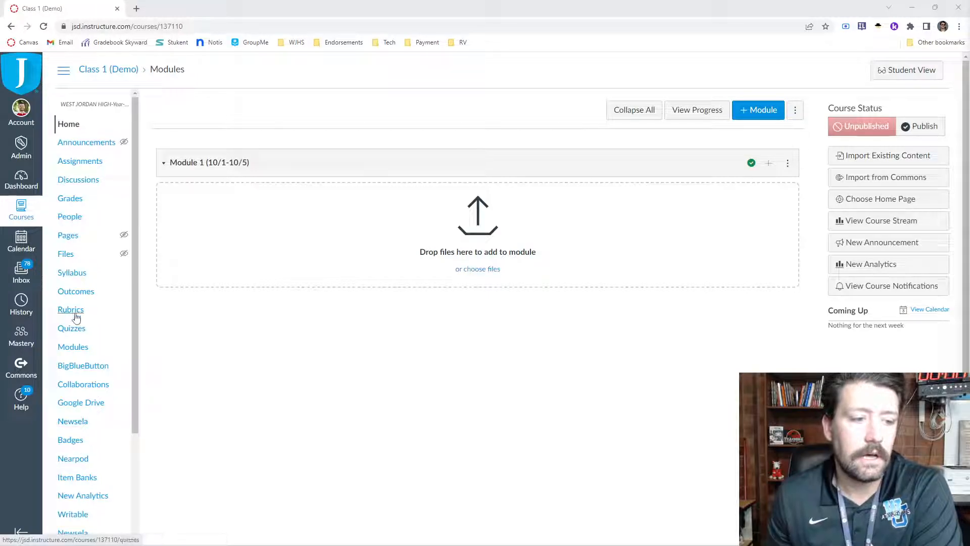
Create an outcome group named "Essential Strand 2" in the course's Outcomes.
left_click(79, 297)
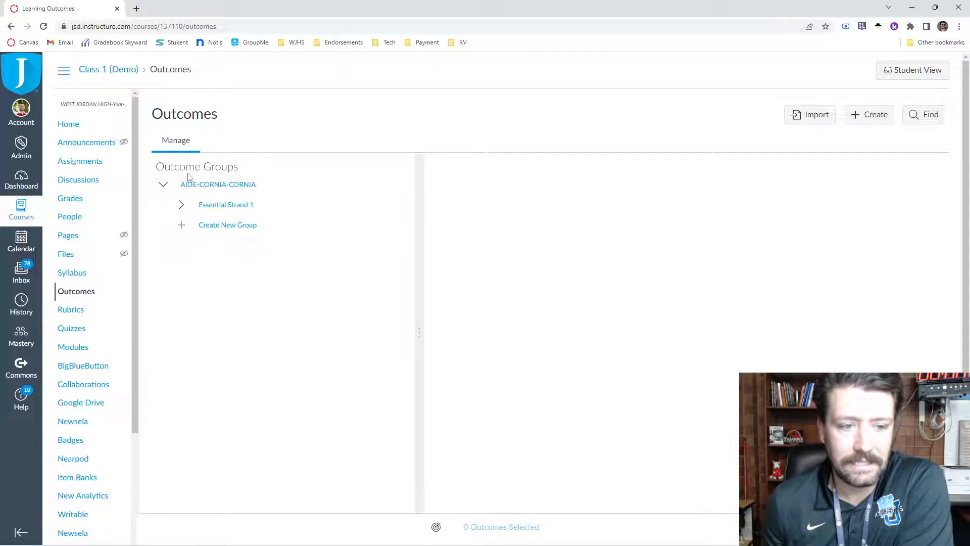
left_click(228, 230)
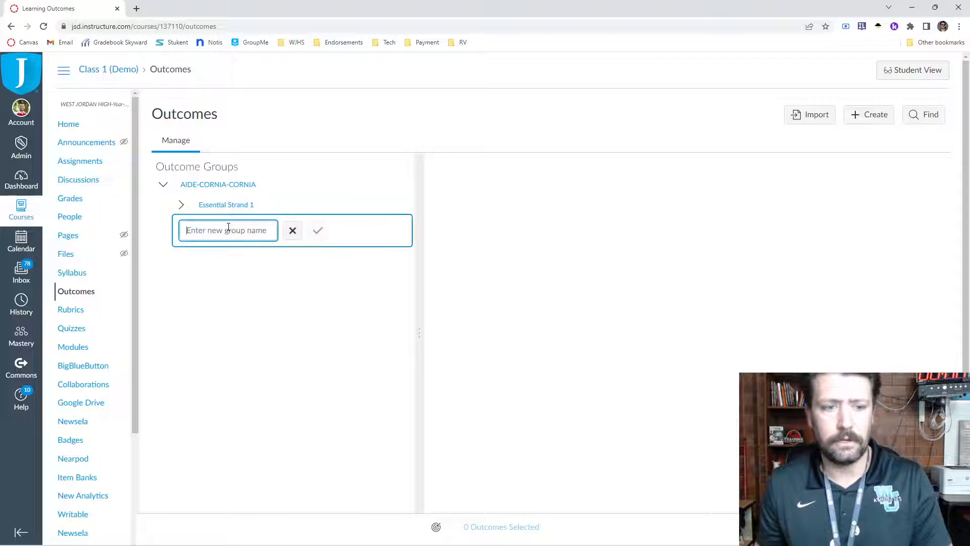
type("Essential Strand 2")
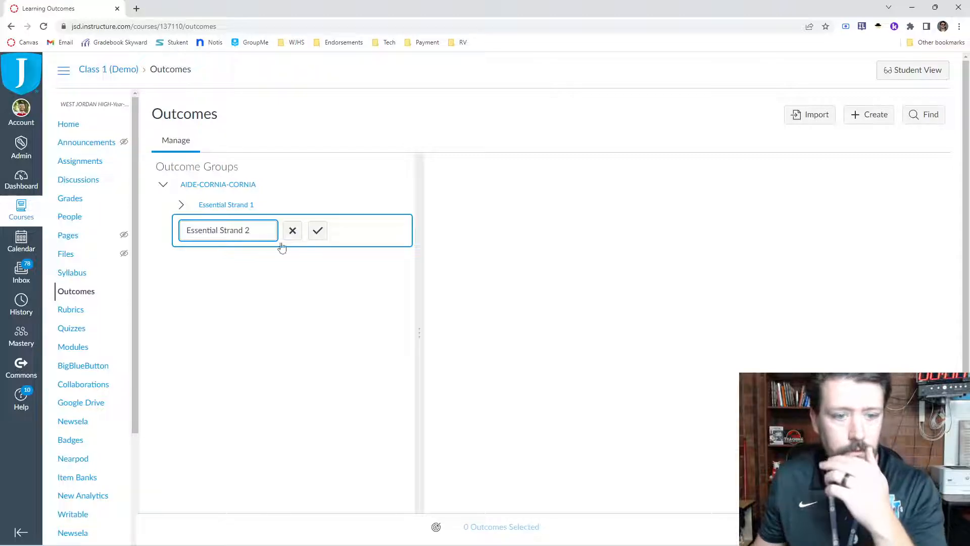
left_click(318, 231)
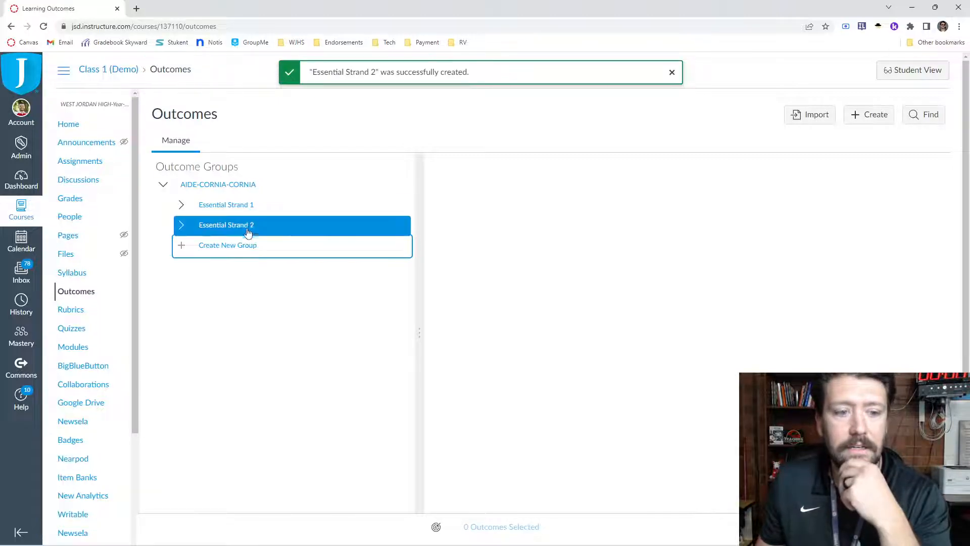
Create a subgroup named "Standard 3" inside the Essential Strand 2 group.
left_click(247, 228)
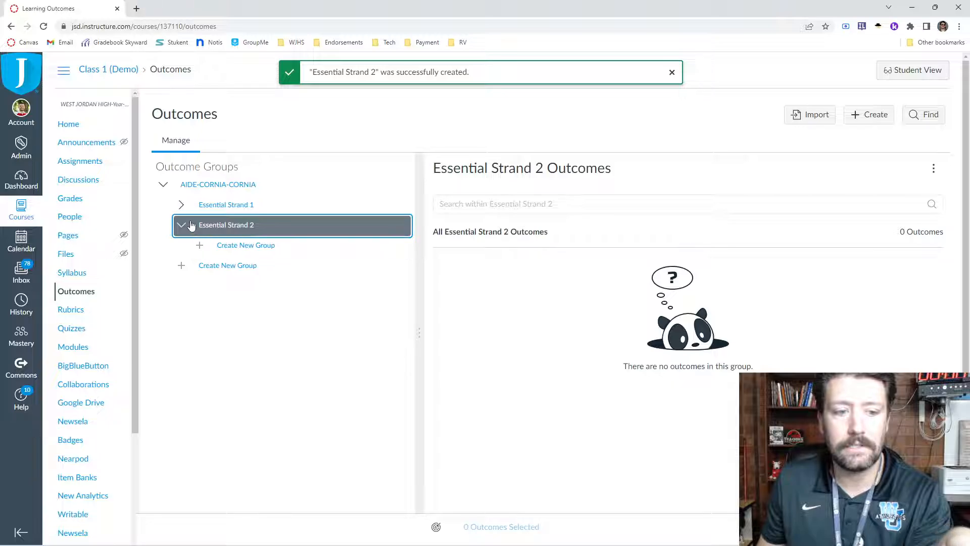
left_click(269, 251)
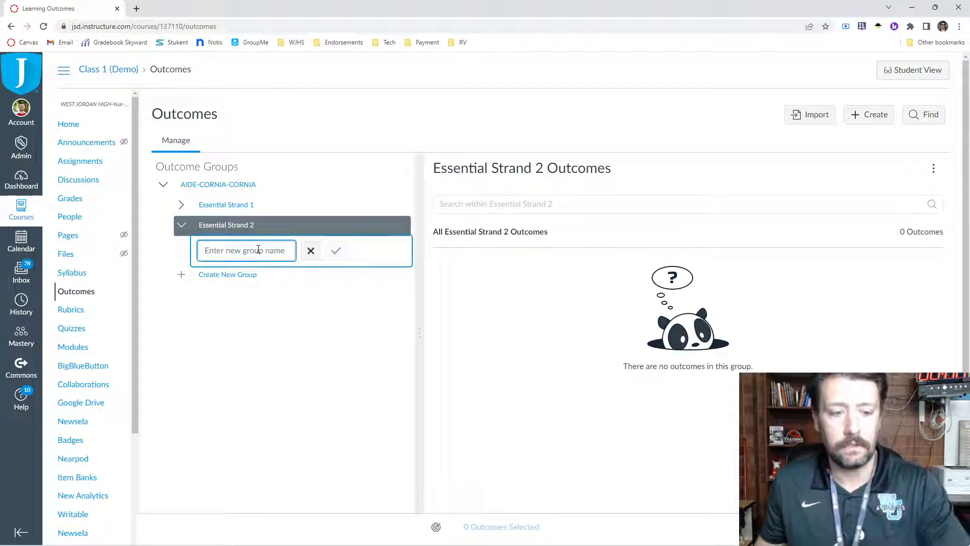
type("Standard 3")
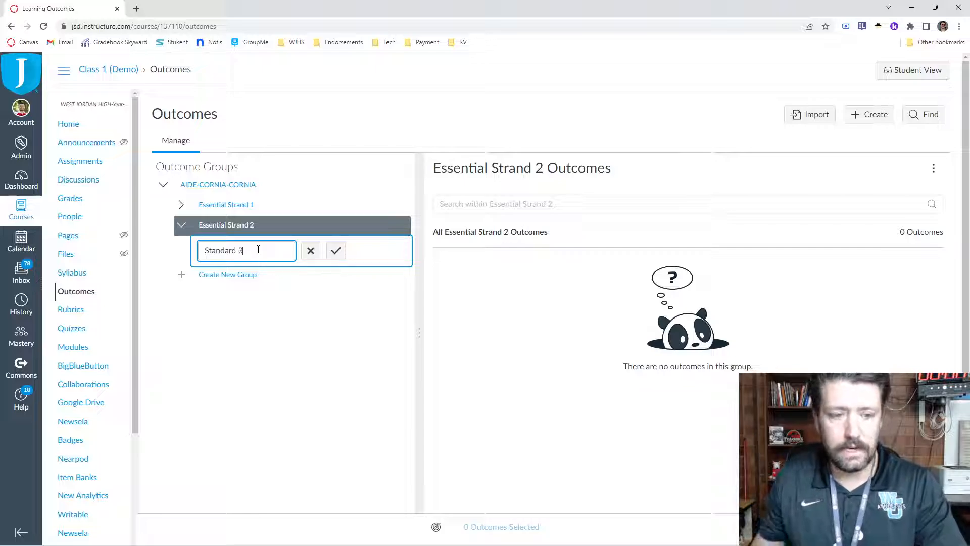
left_click(336, 250)
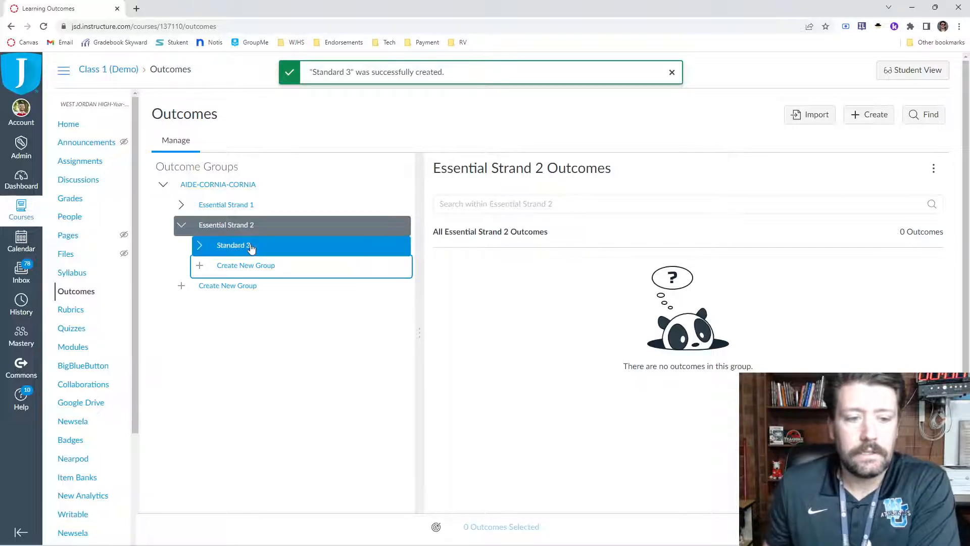
Start a new outcome in the Standard 3 group with the name "Multiplication of numbers" and the friendly name "Multiplication".
left_click(251, 248)
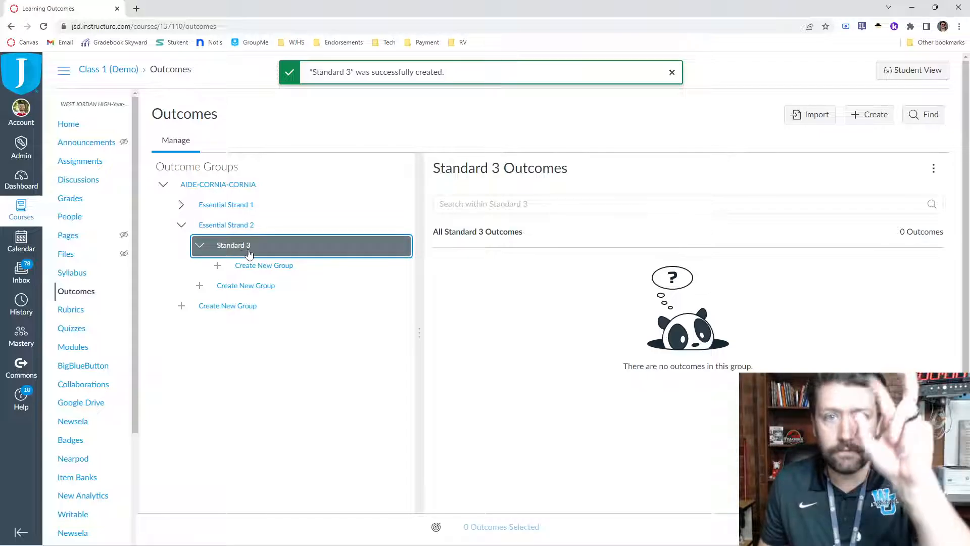
left_click(873, 123)
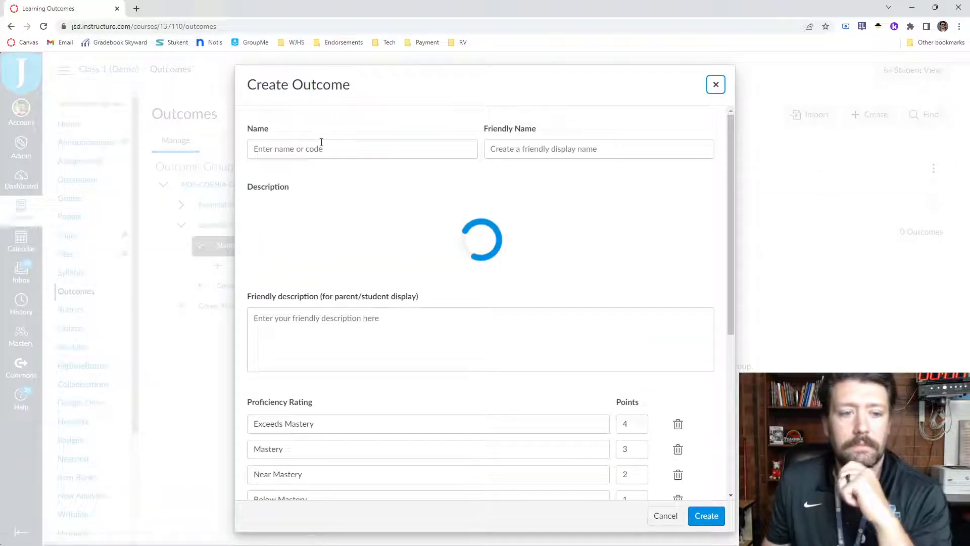
left_click(321, 143)
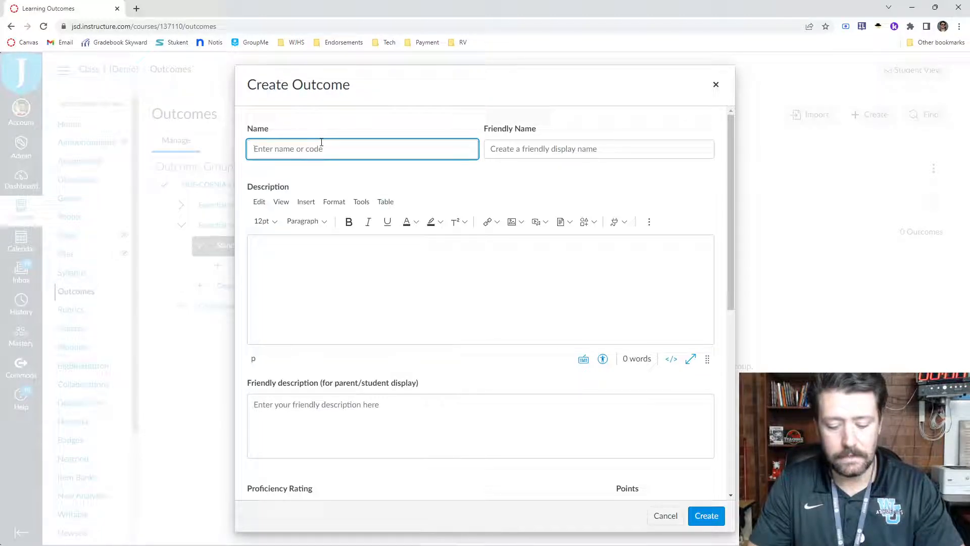
type("Multi")
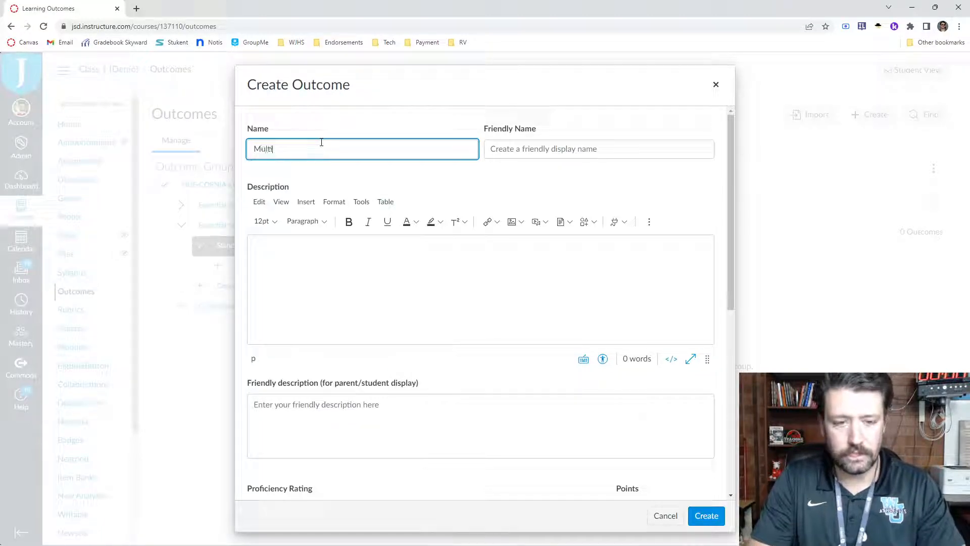
type("plication of")
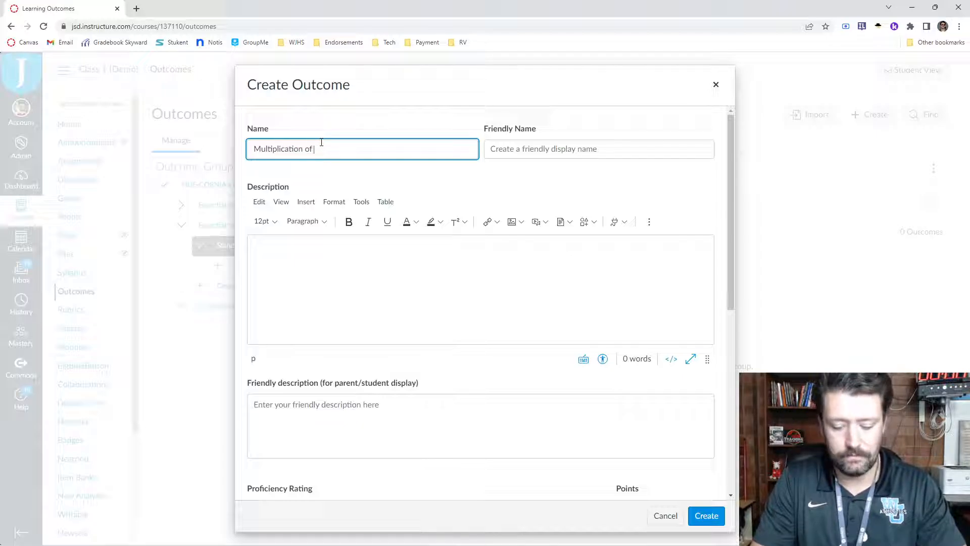
type(" numbers")
left_click(502, 150)
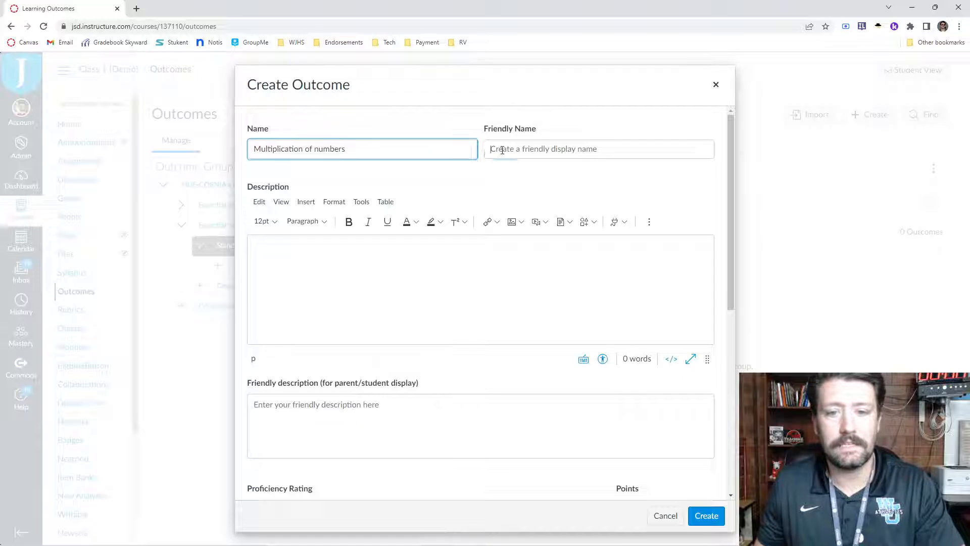
type("Mu")
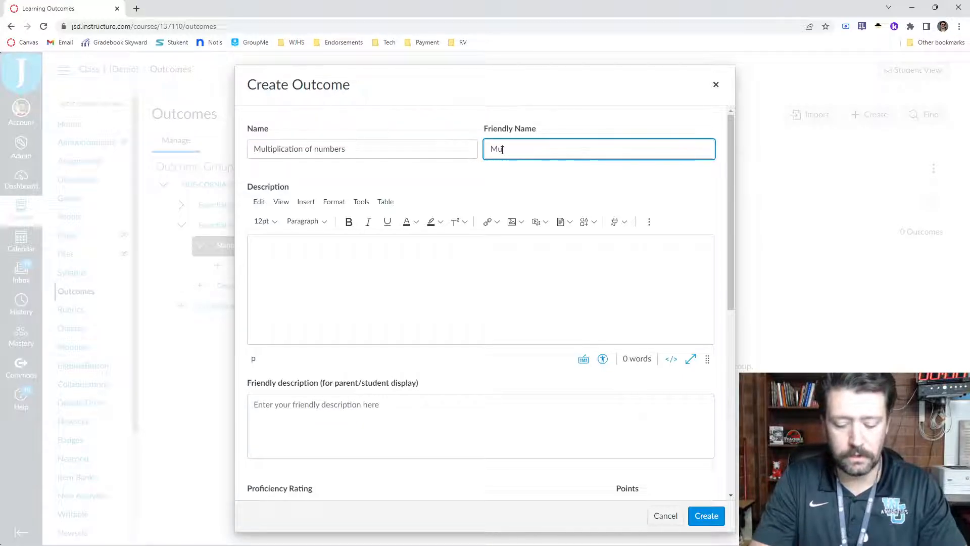
type("ltiplication")
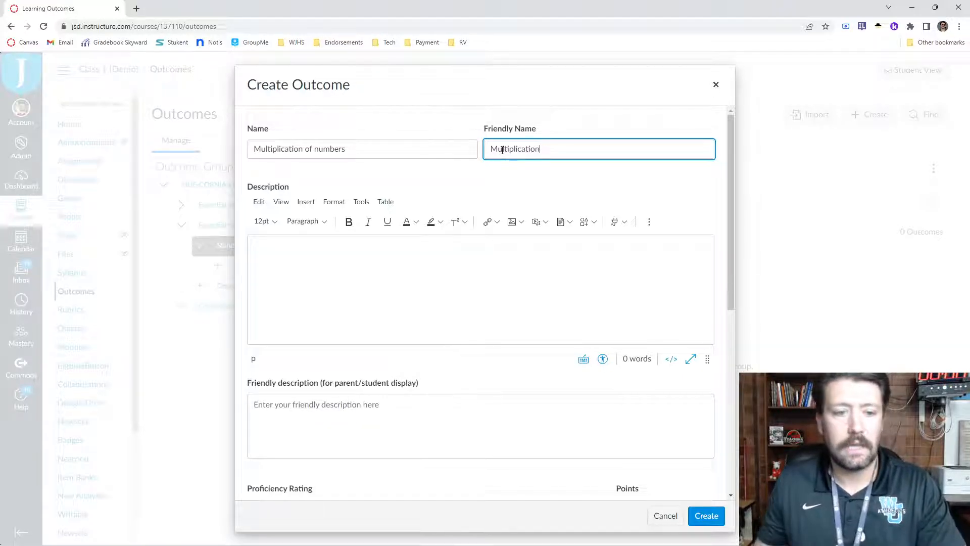
Enter the outcome description "Copy and paste of stands and standards", including the quotation marks, and the friendly description "I can....".
left_click(387, 272)
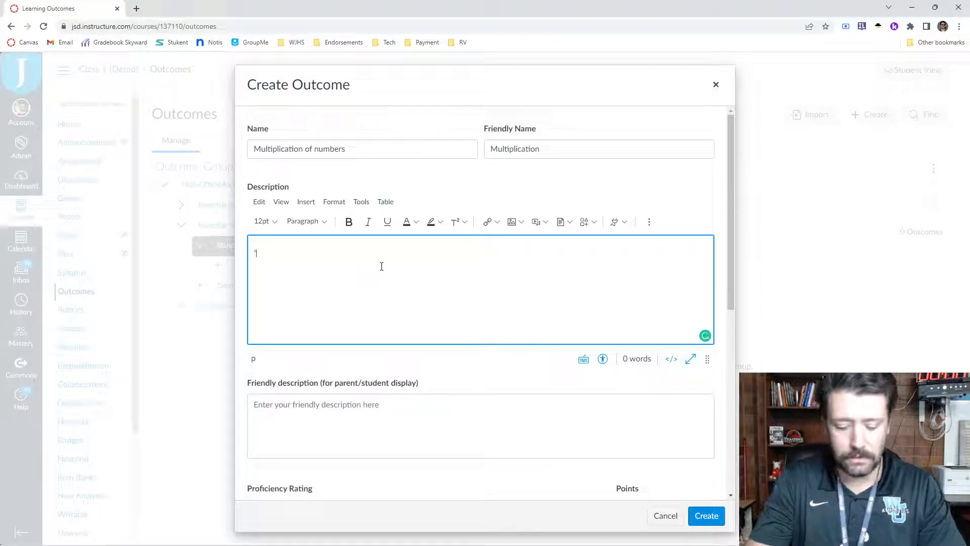
type("\"Copy and pas")
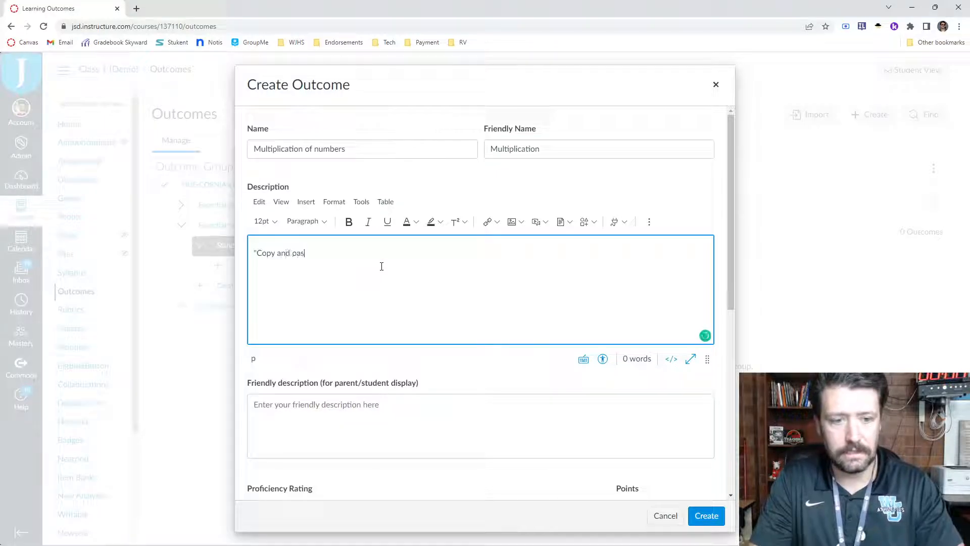
type("te of stands stan")
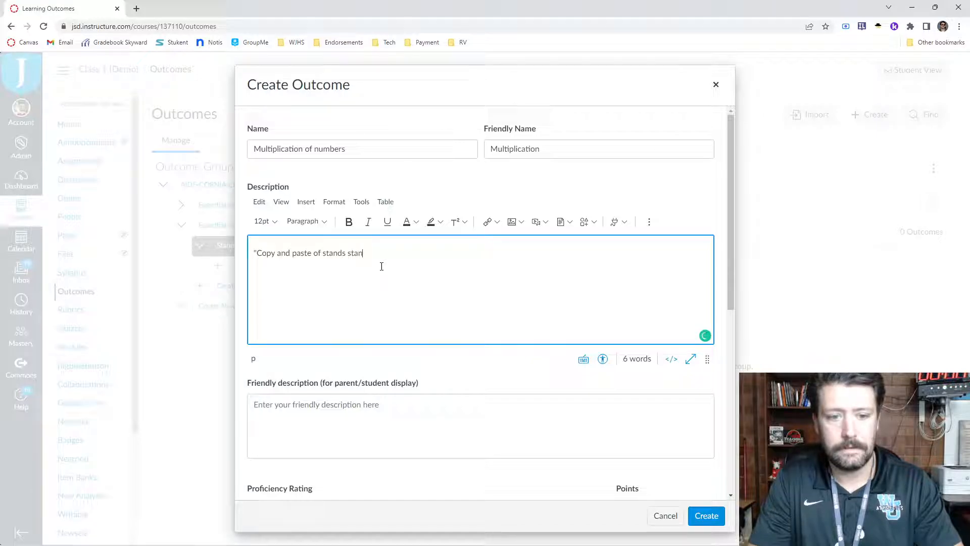
key("BackSpace")
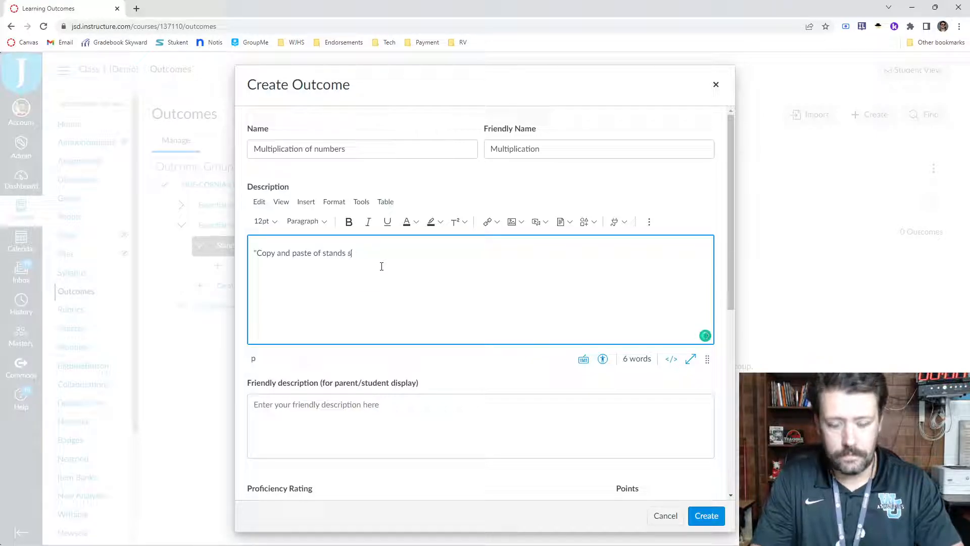
type("and standards")
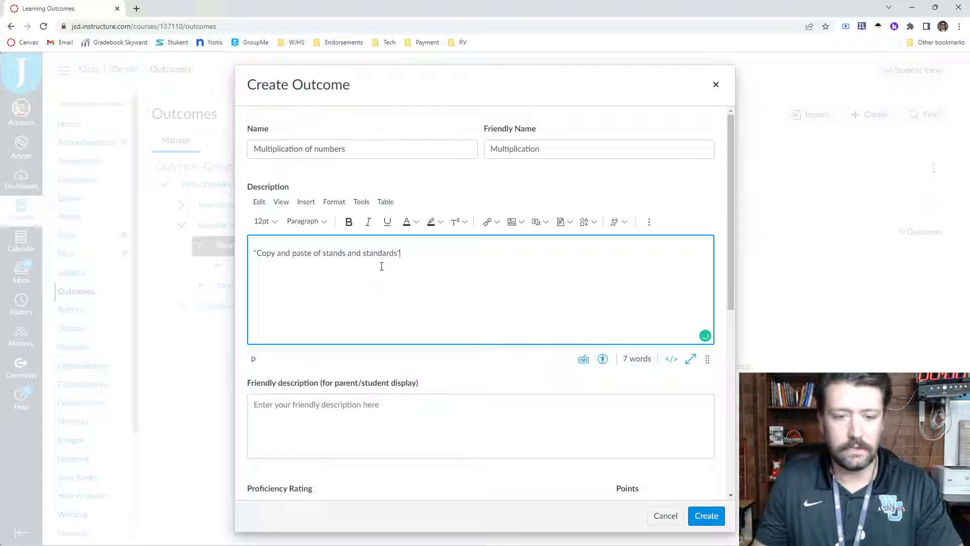
left_click(294, 416)
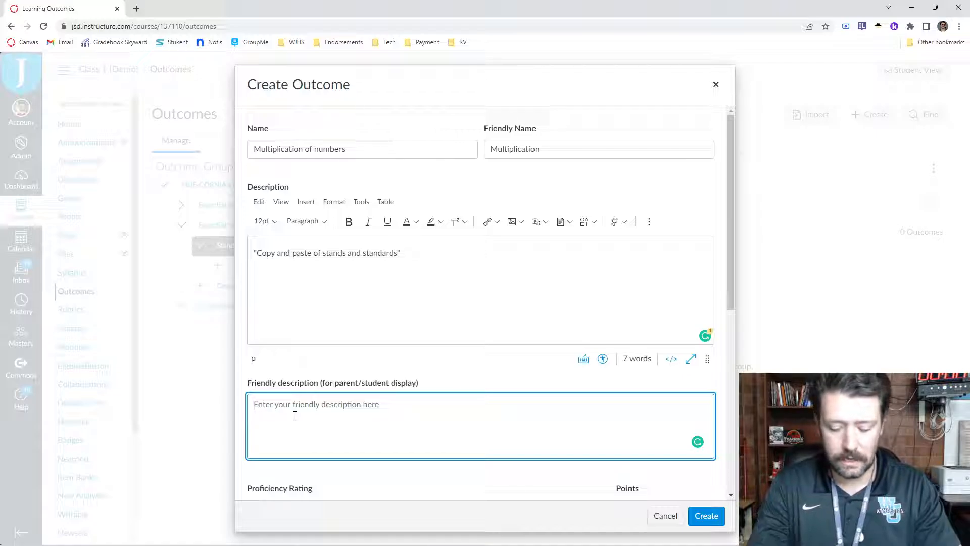
type("I can")
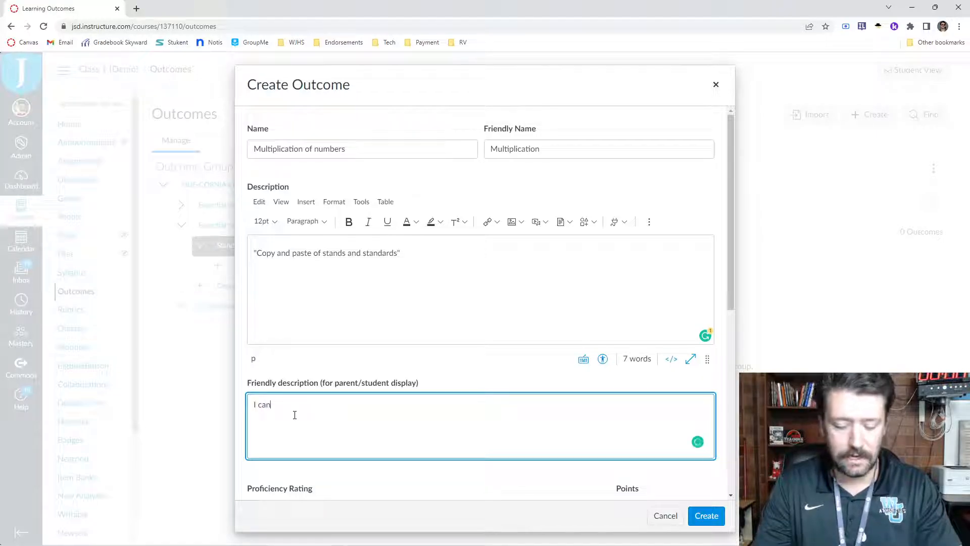
type("....")
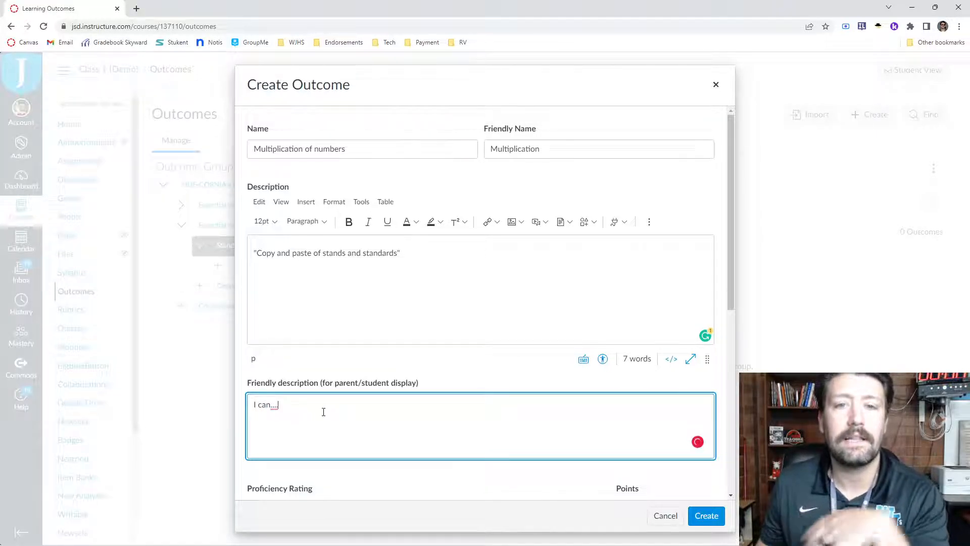
Set the outcome's calculation method to Most Recent Score and create the outcome in Standard 3.
scroll(338, 464, "down", 4)
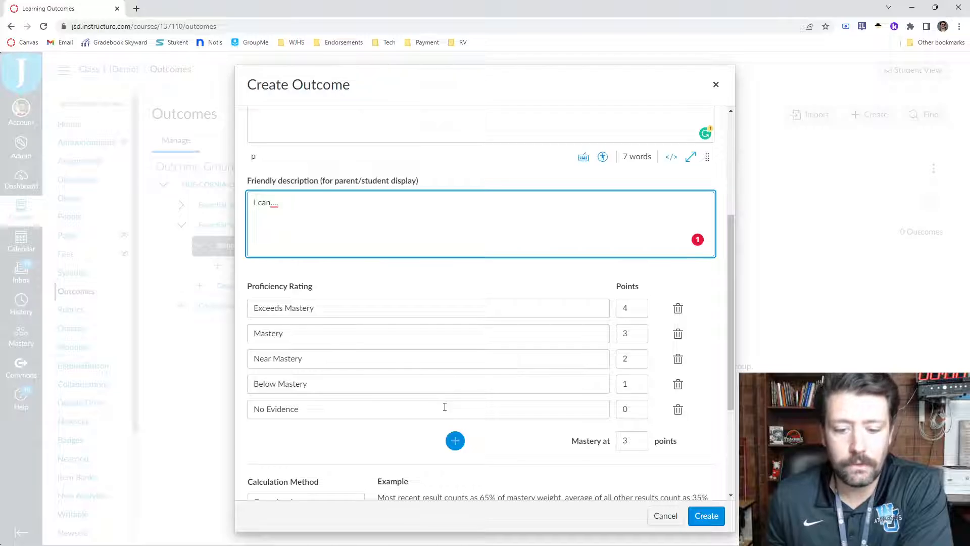
scroll(444, 409, "down", 1)
scroll(399, 417, "down", 1)
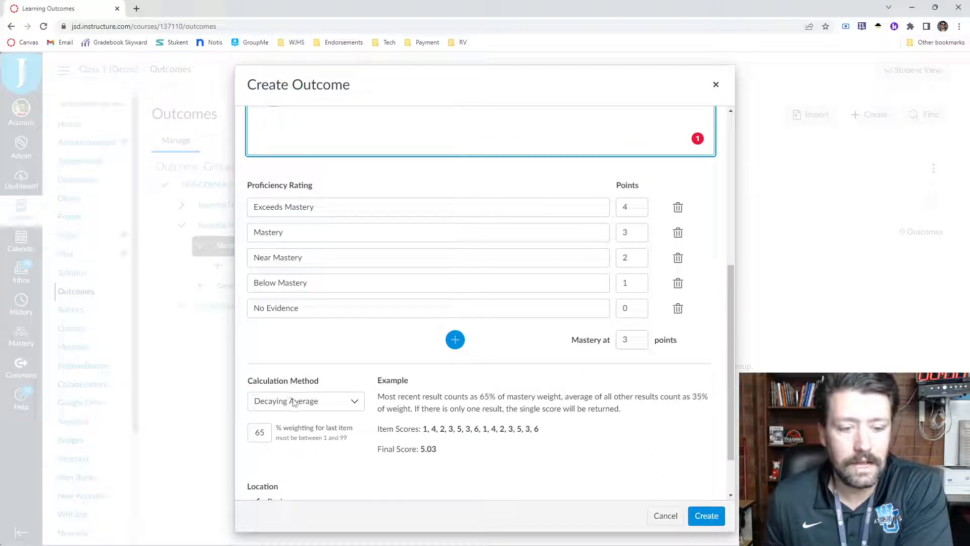
left_click(296, 402)
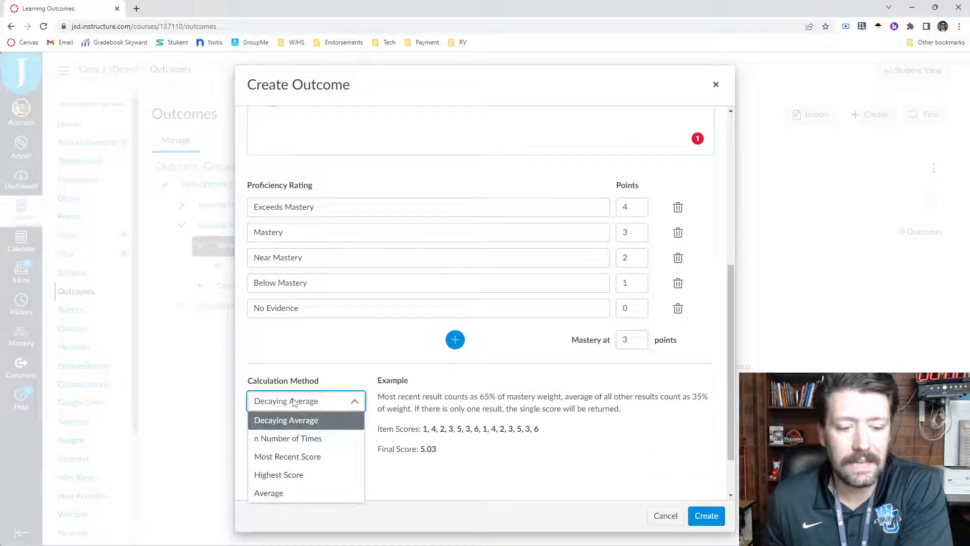
left_click(302, 457)
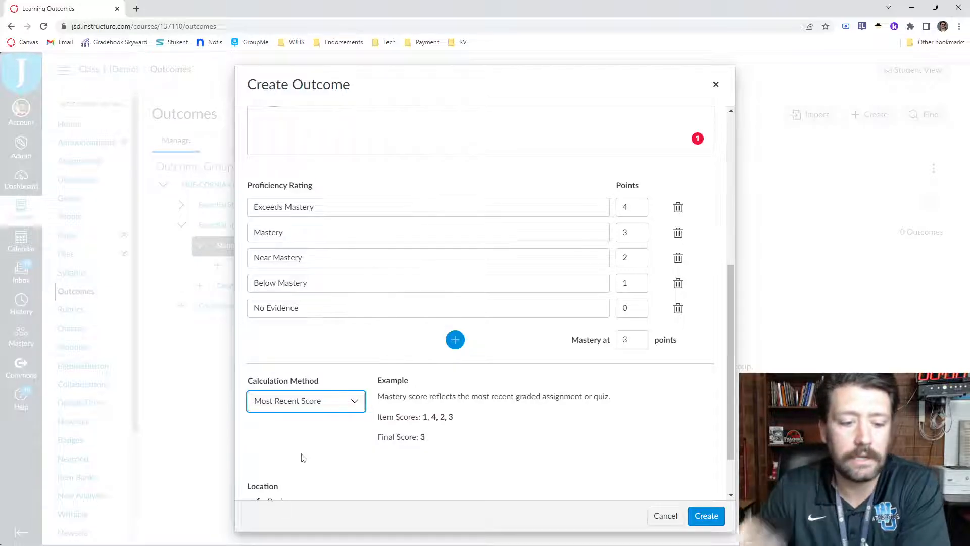
scroll(325, 442, "down", 2)
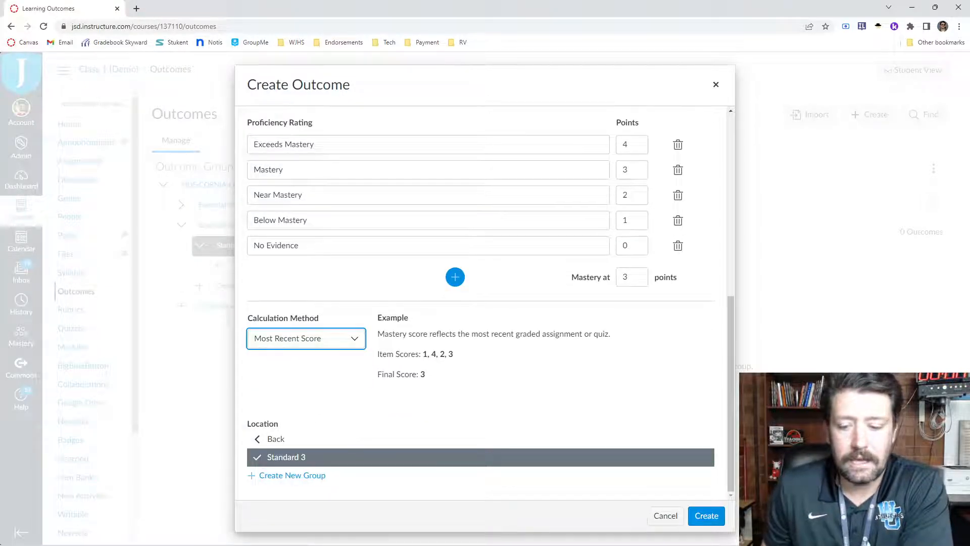
left_click(706, 516)
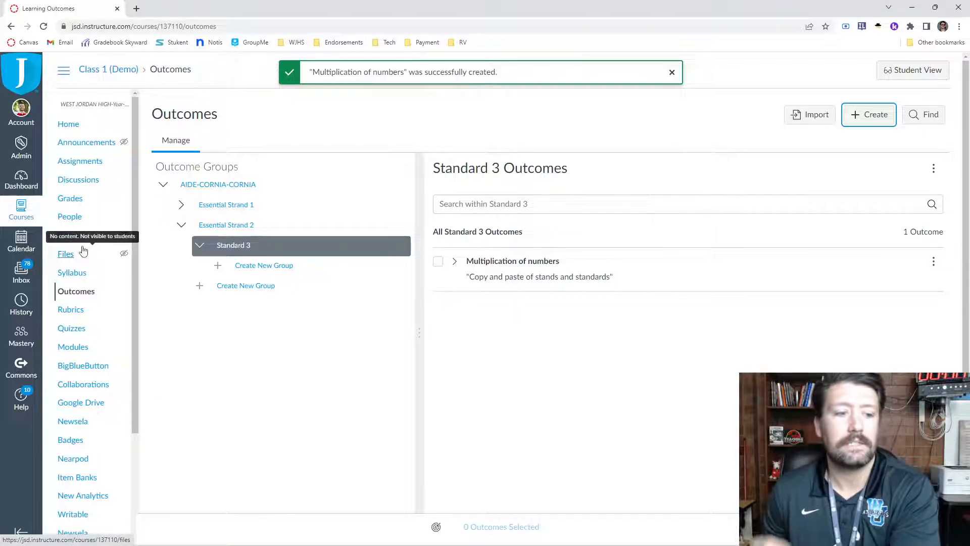
Start a new quiz in the course using the New Quizzes engine and name it "Test 2".
left_click(80, 334)
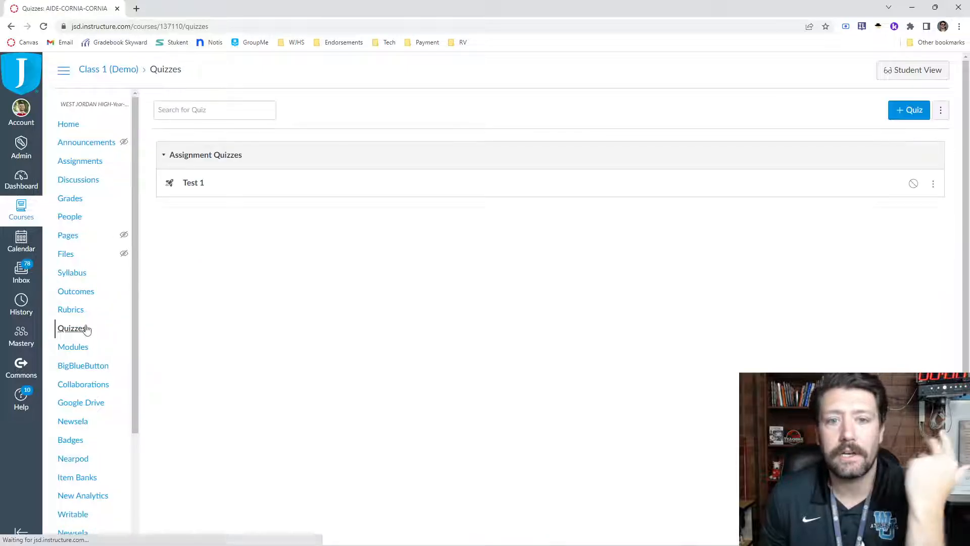
left_click(908, 114)
left_click(387, 314)
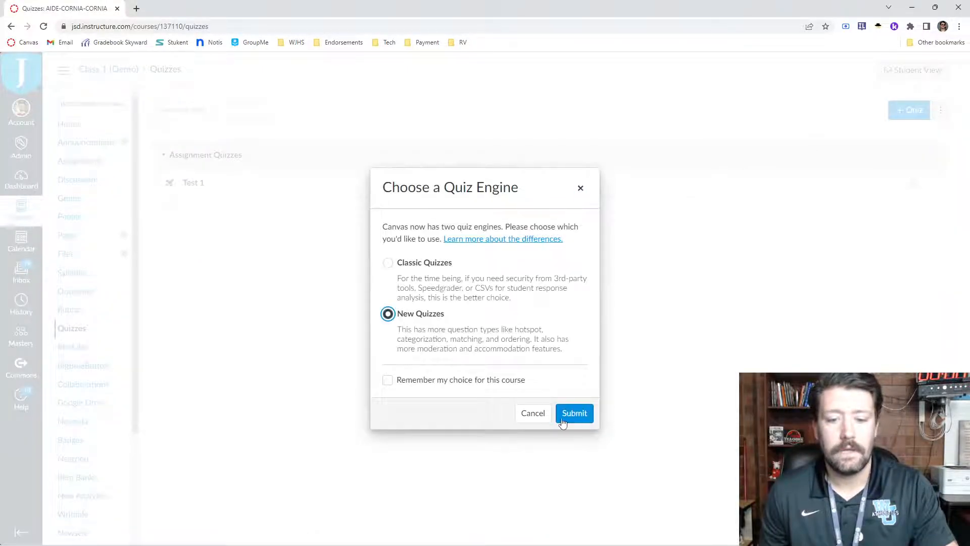
left_click(576, 413)
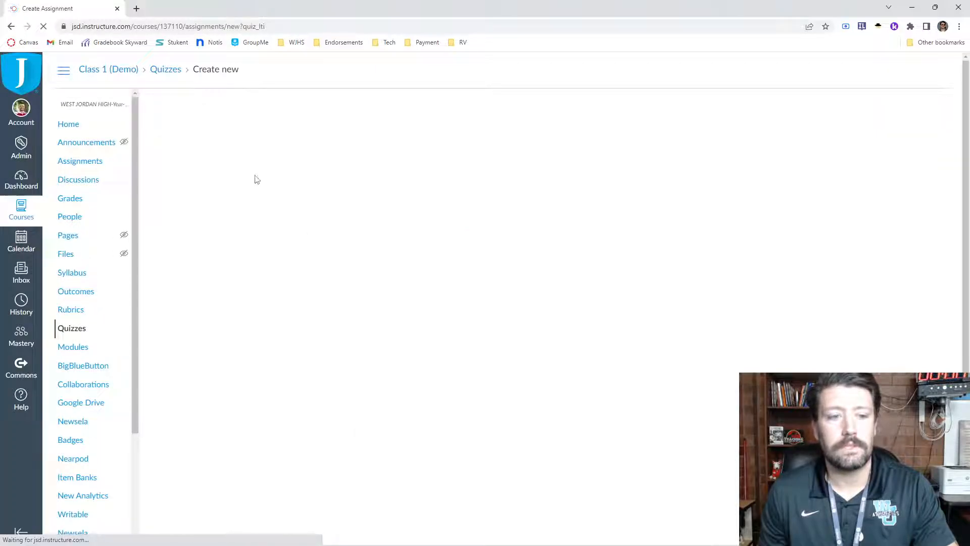
type("Tes")
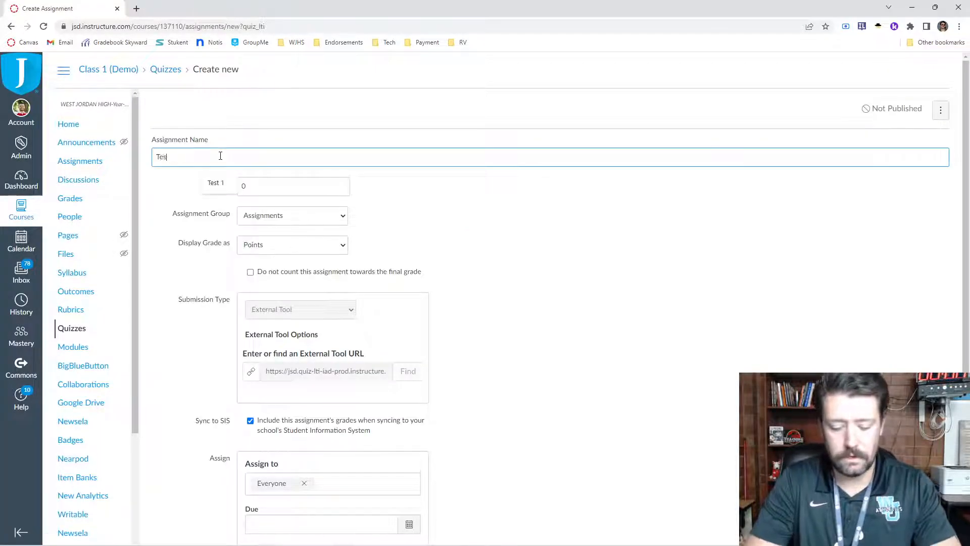
type("t 2")
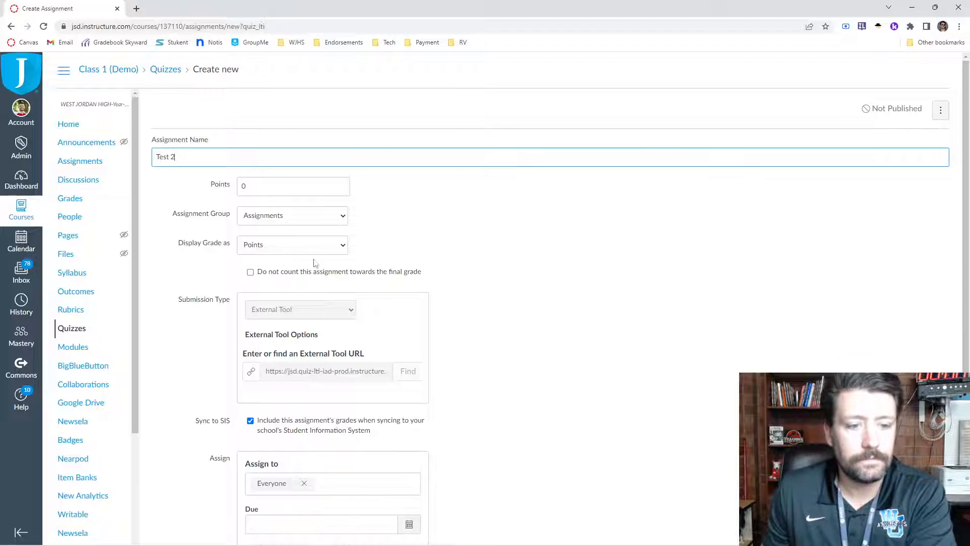
Create the Test 2 quiz with its default assignment settings and insert a Multiple Choice question in the quiz build.
scroll(517, 349, "down", 3)
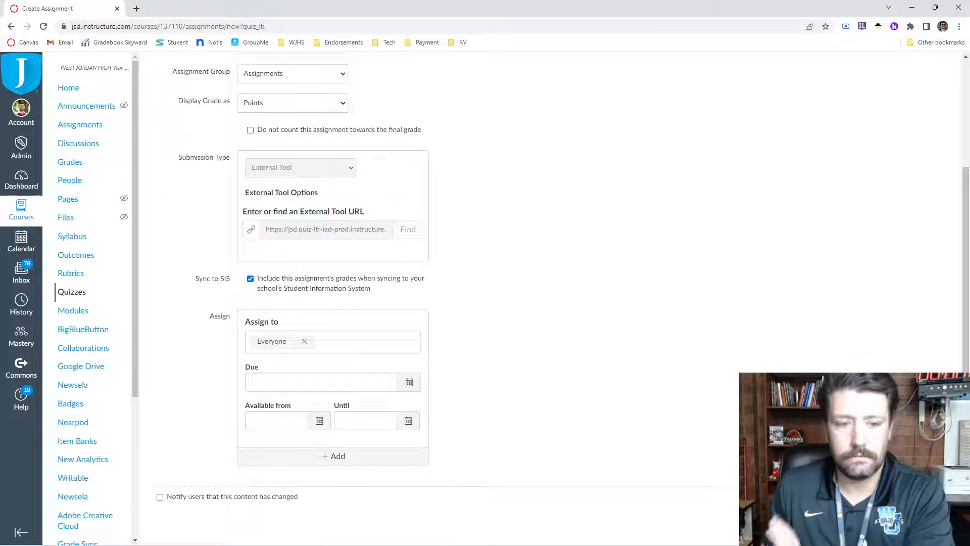
key("Return")
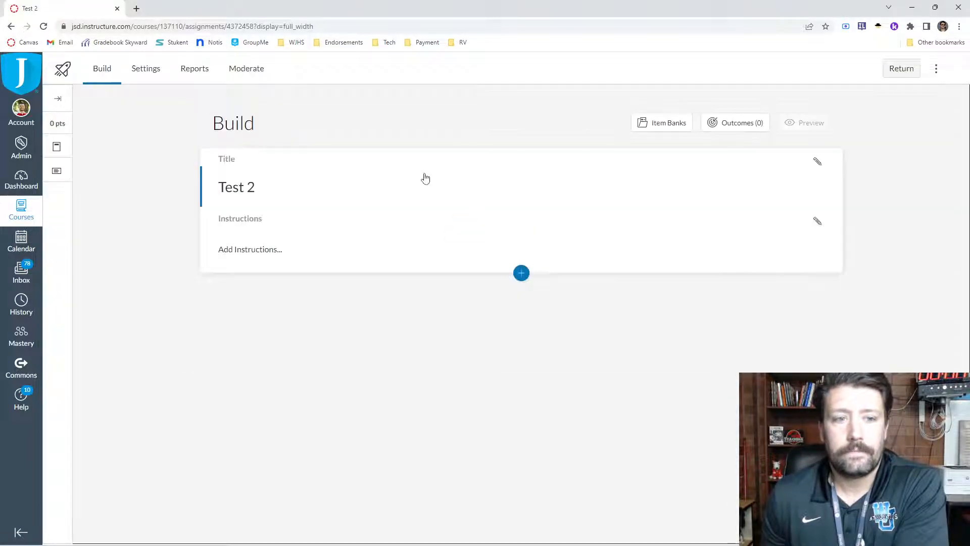
left_click(521, 273)
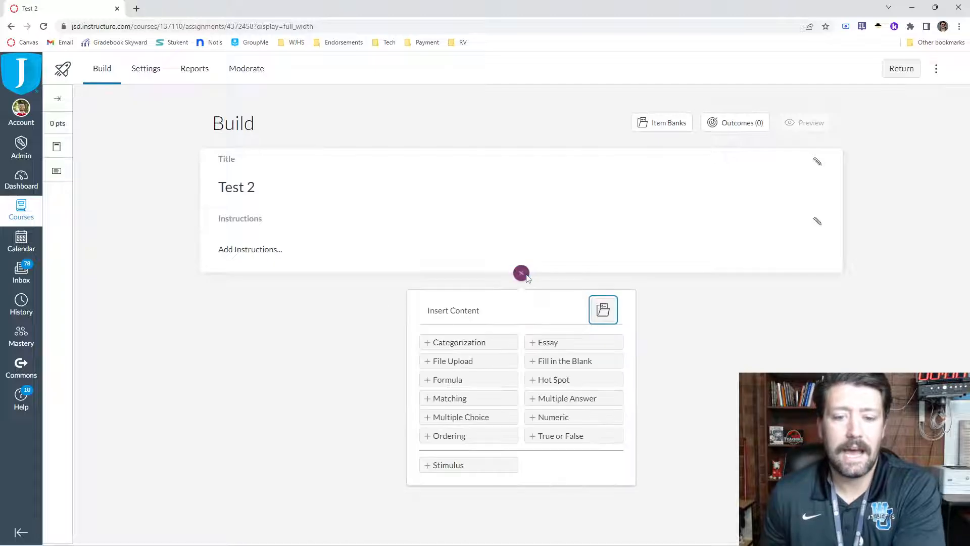
left_click(465, 417)
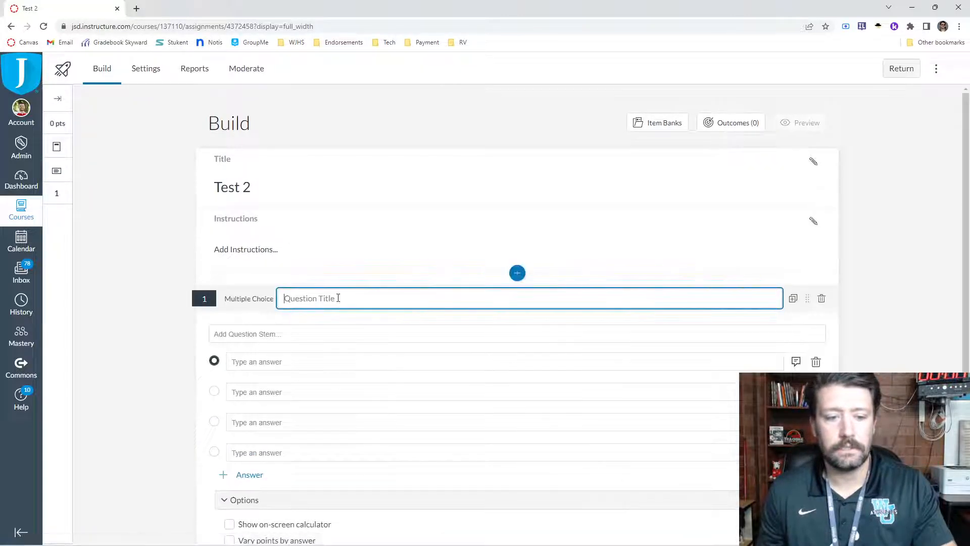
Title the multiple-choice question "Tell me...." and enter "dfd" as its question stem.
type("Tell me....")
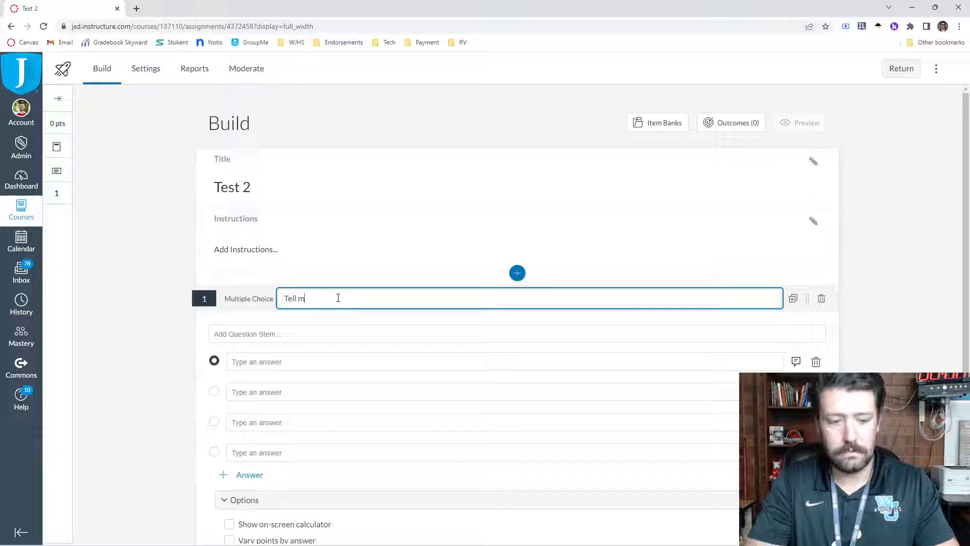
left_click(284, 335)
type("dfd")
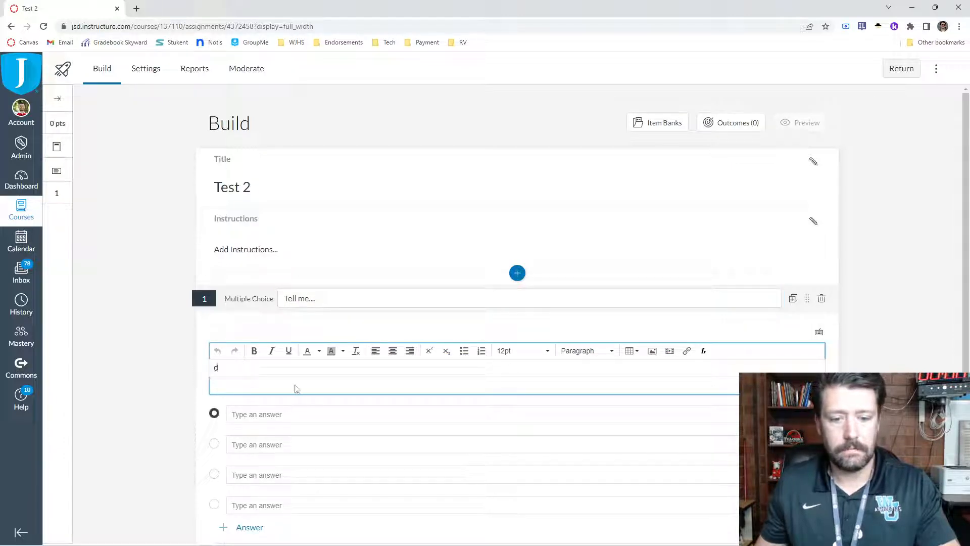
Fill in the four answer choices in order as "dfdf", "d", "sdfd" and "sfddf", and close the question for editing.
left_click(293, 413)
type("dfdf")
left_click(282, 444)
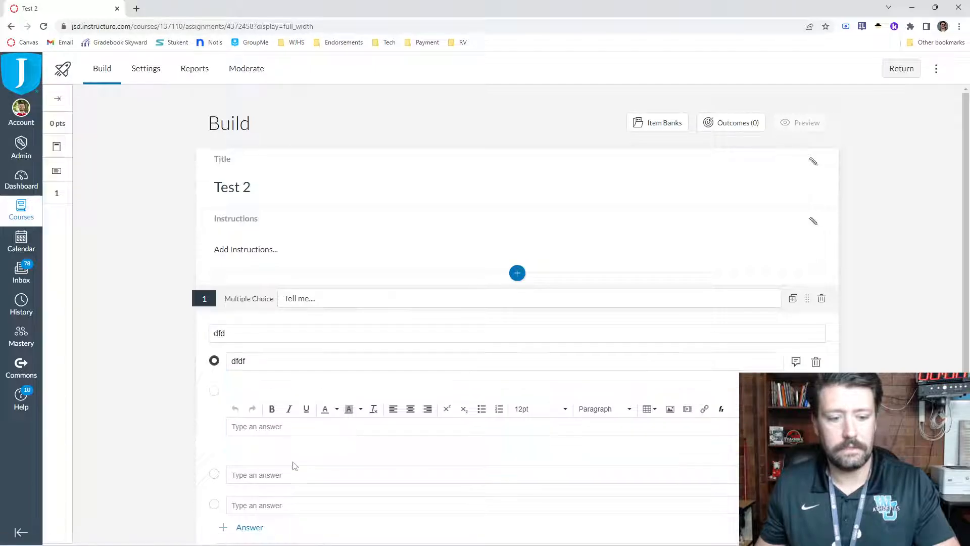
type("d")
left_click(282, 475)
type("sdfd")
left_click(268, 505)
type("sfddf")
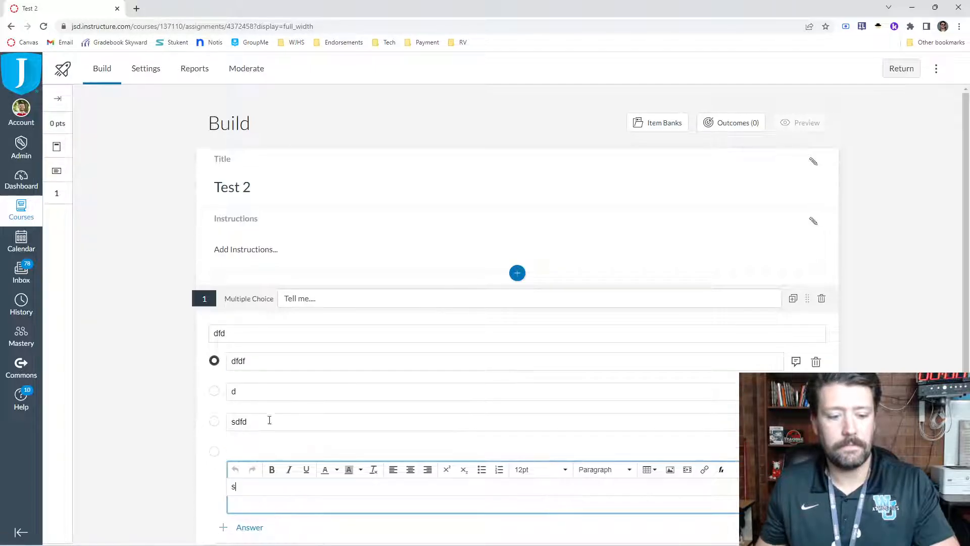
scroll(135, 402, "down", 3)
left_click(136, 406)
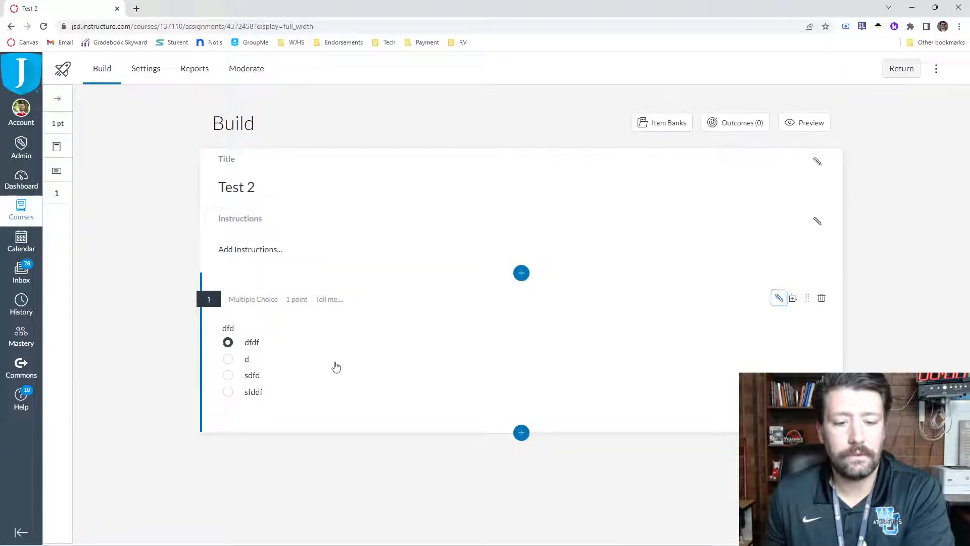
Examine the question's options and the outcome alignment area for the whole quiz.
left_click(333, 361)
scroll(395, 405, "down", 2)
scroll(394, 404, "down", 1)
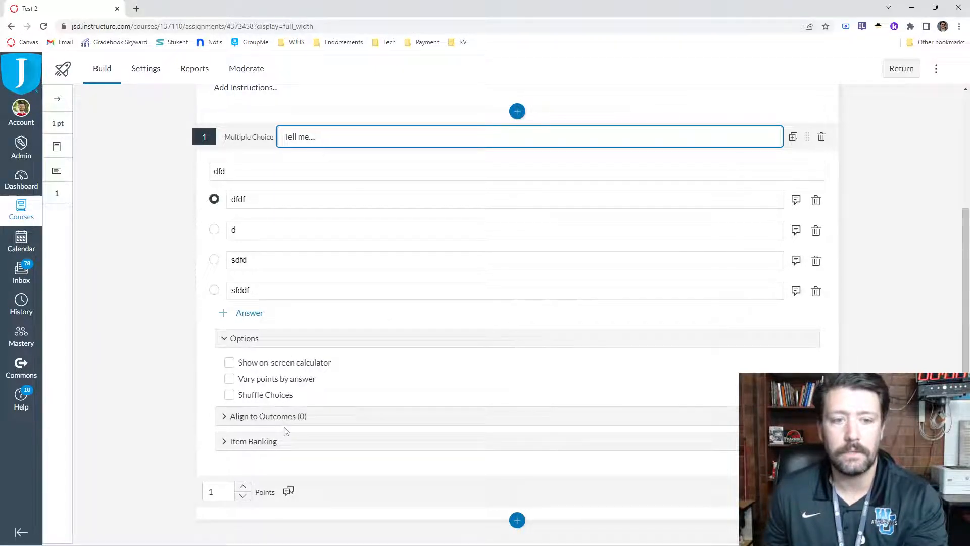
scroll(286, 430, "up", 3)
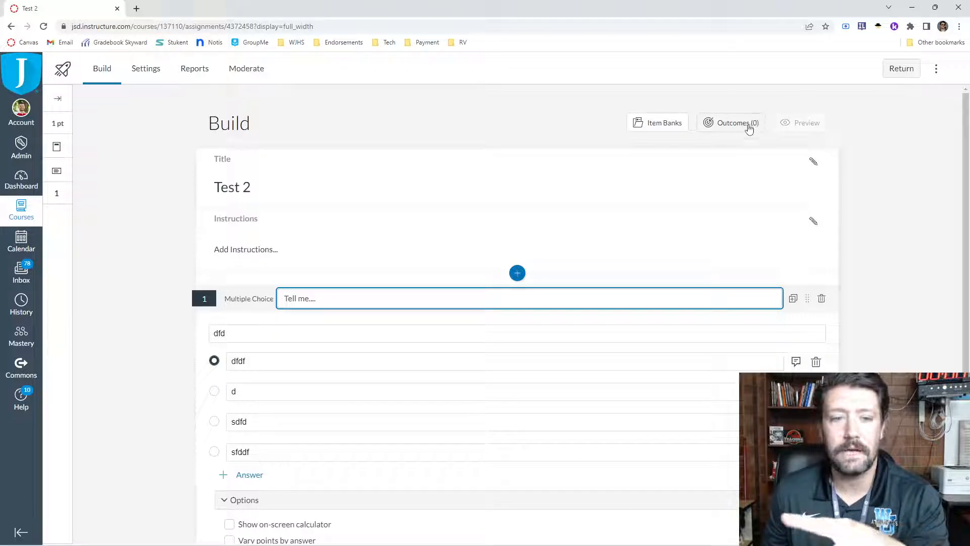
left_click(749, 127)
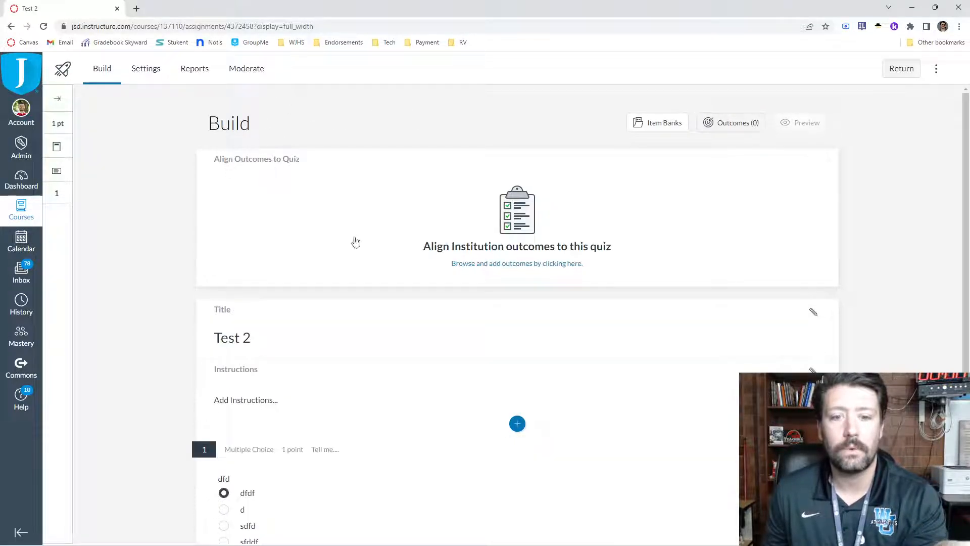
left_click(733, 122)
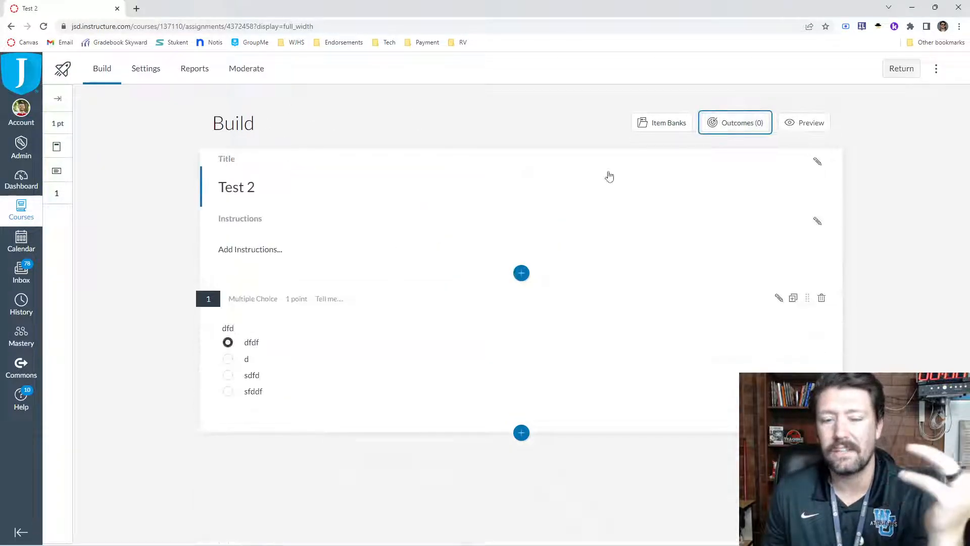
Align the multiple-choice question to the "Multiplication of numbers" outcome from Standard 3 in Essential Strand 2, and close the question.
left_click(357, 372)
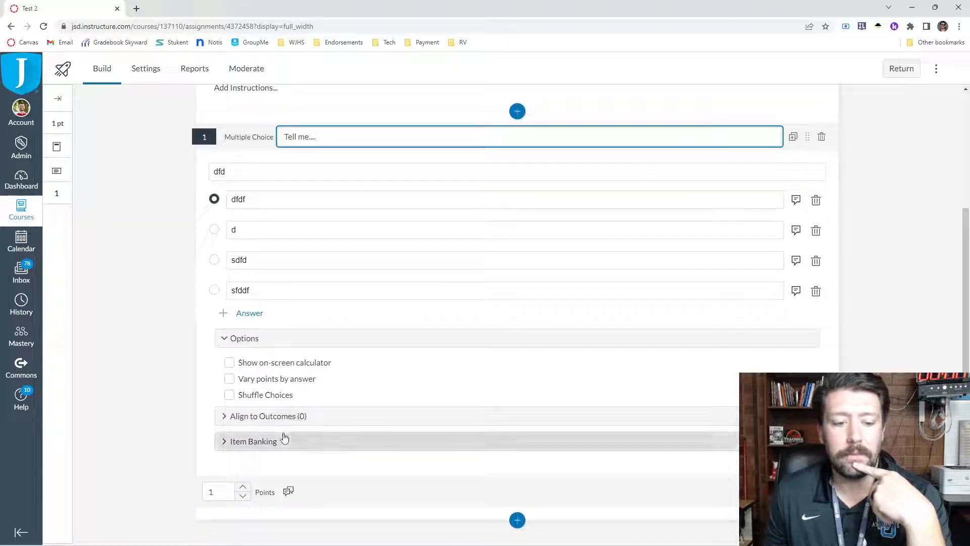
left_click(298, 415)
scroll(377, 441, "down", 2)
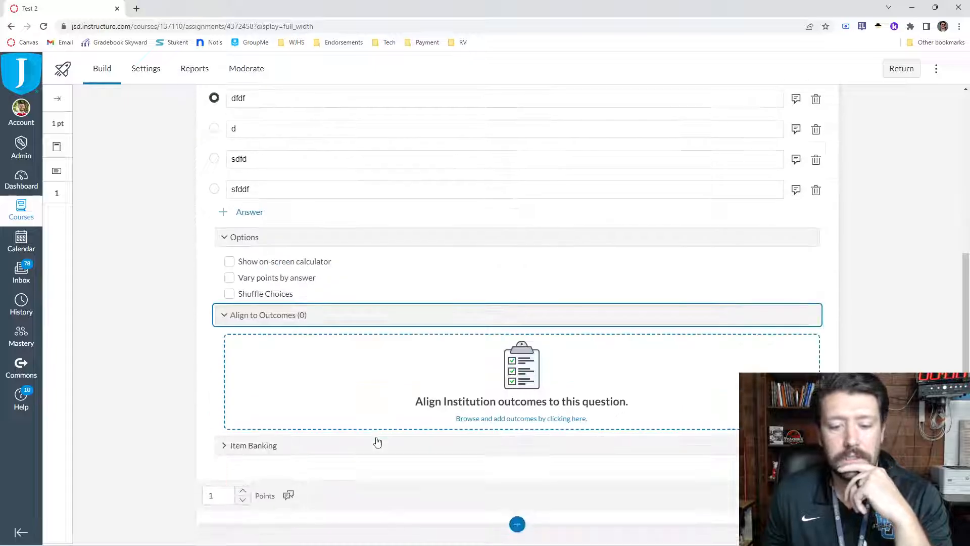
left_click(473, 385)
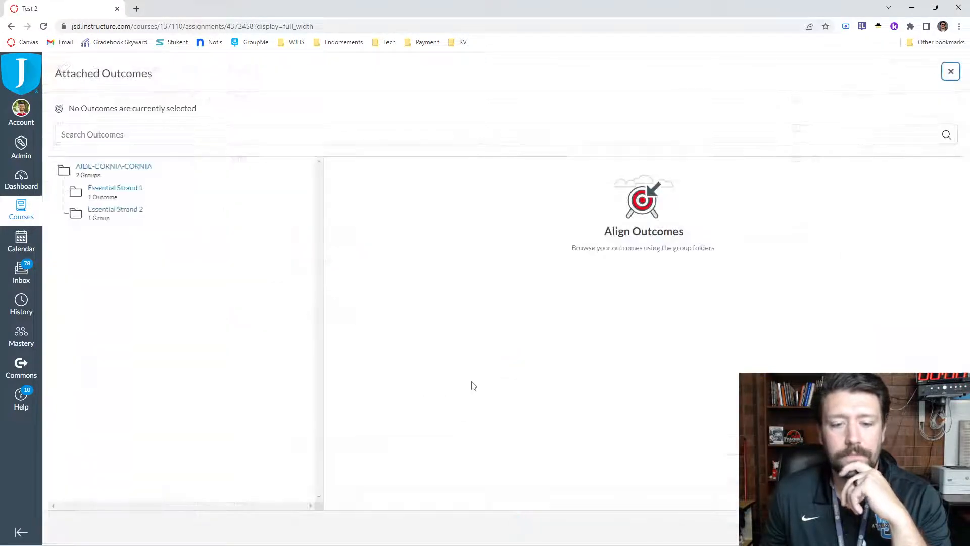
left_click(103, 213)
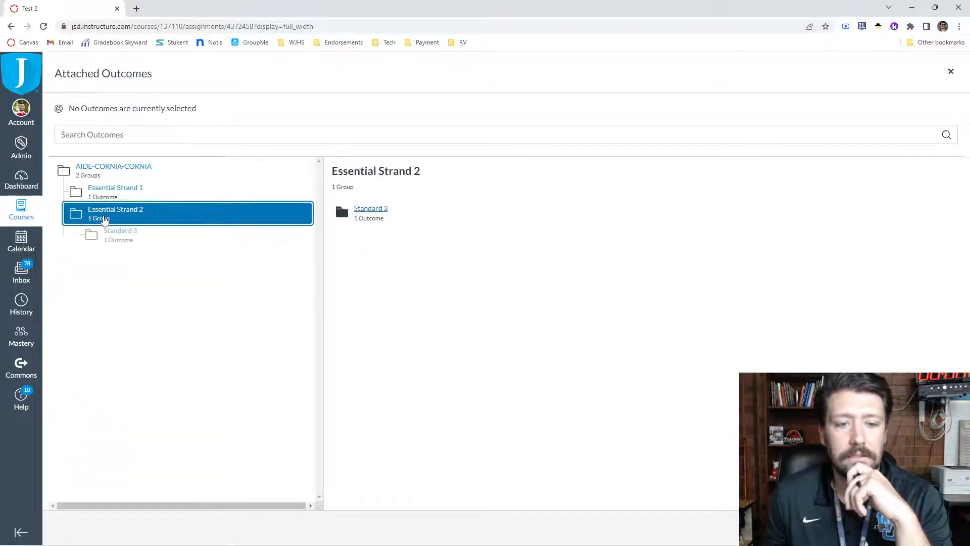
left_click(379, 210)
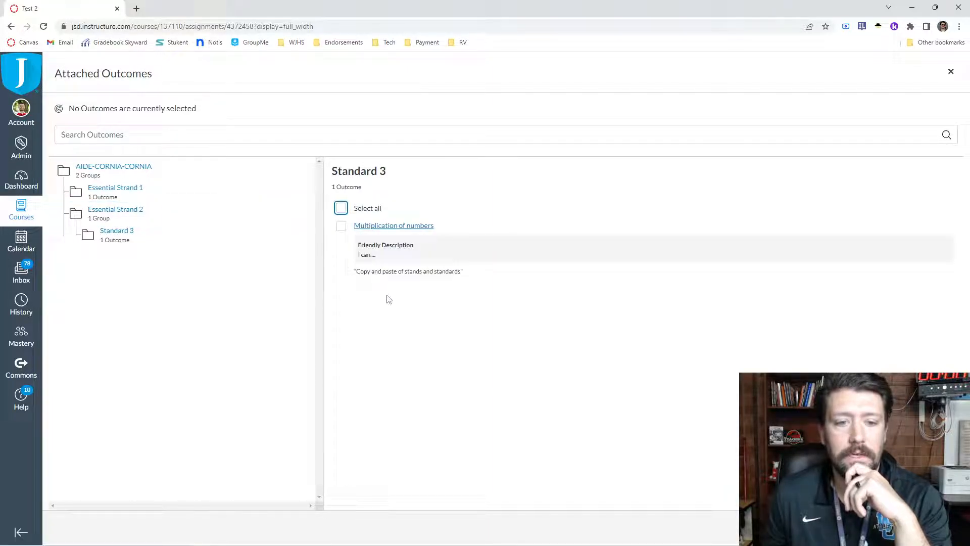
left_click(341, 226)
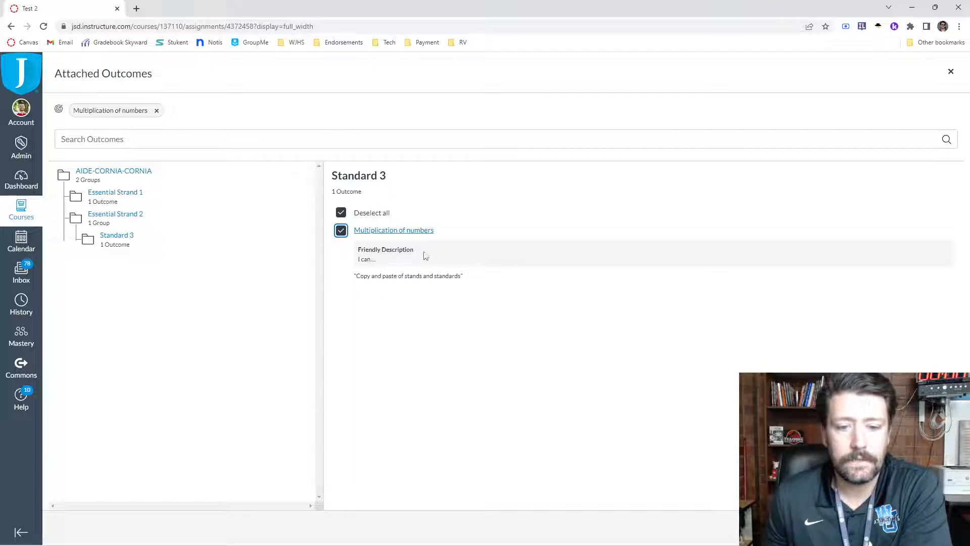
left_click(938, 528)
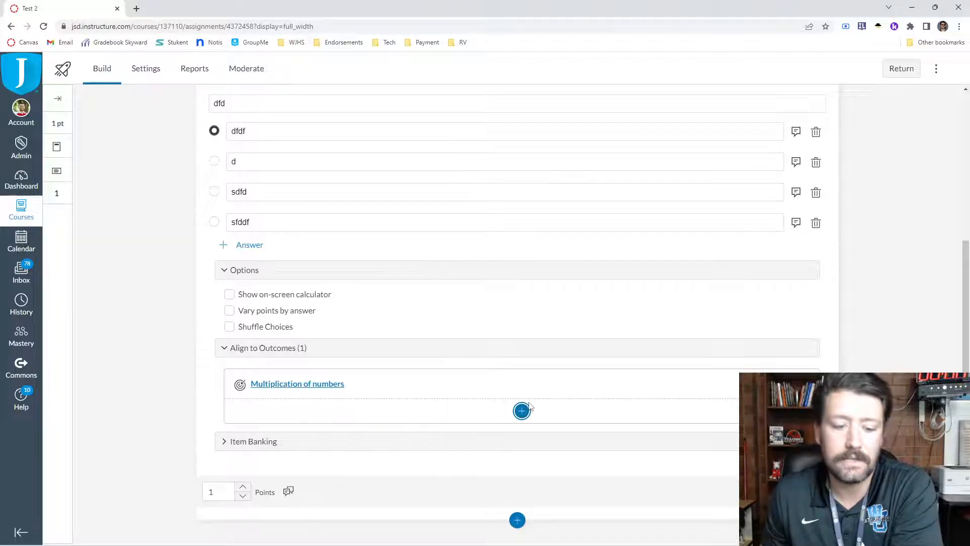
left_click(450, 277)
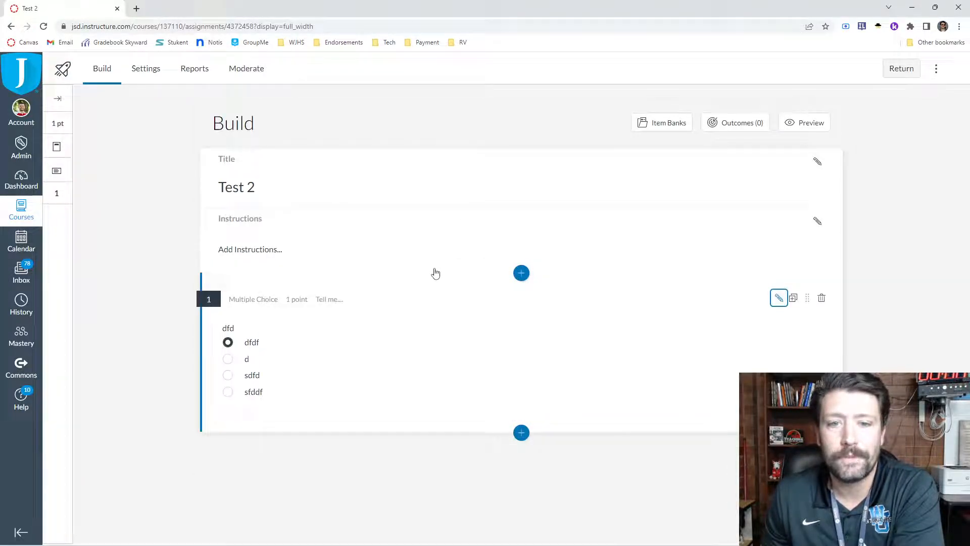